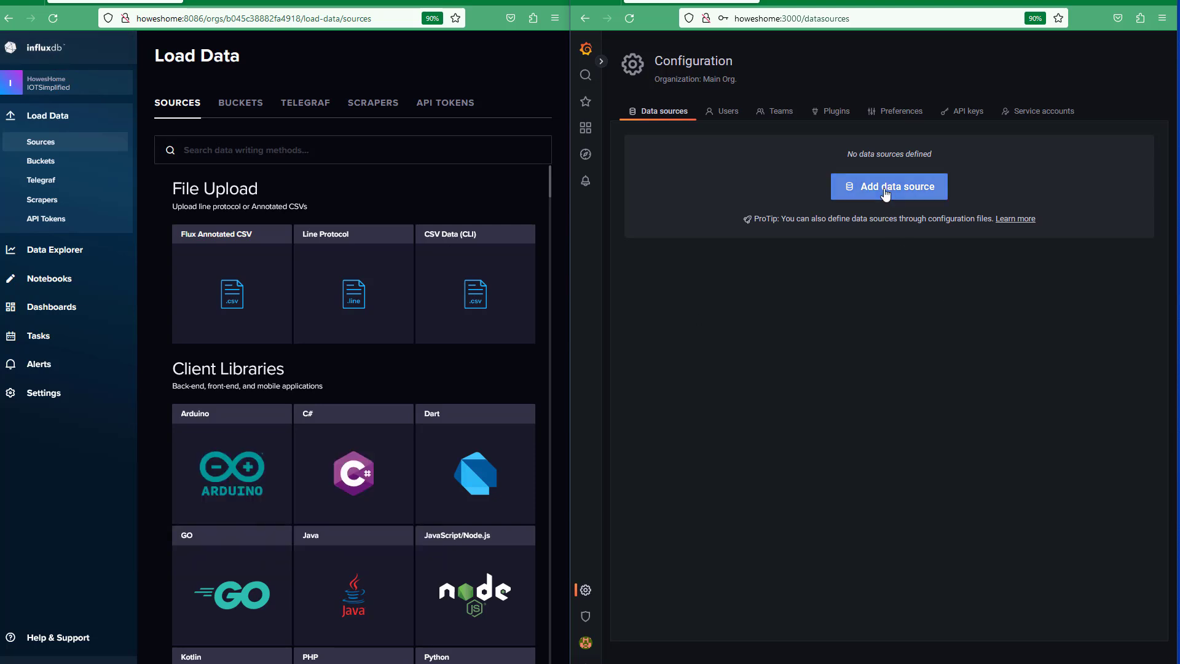
left_click(885, 191)
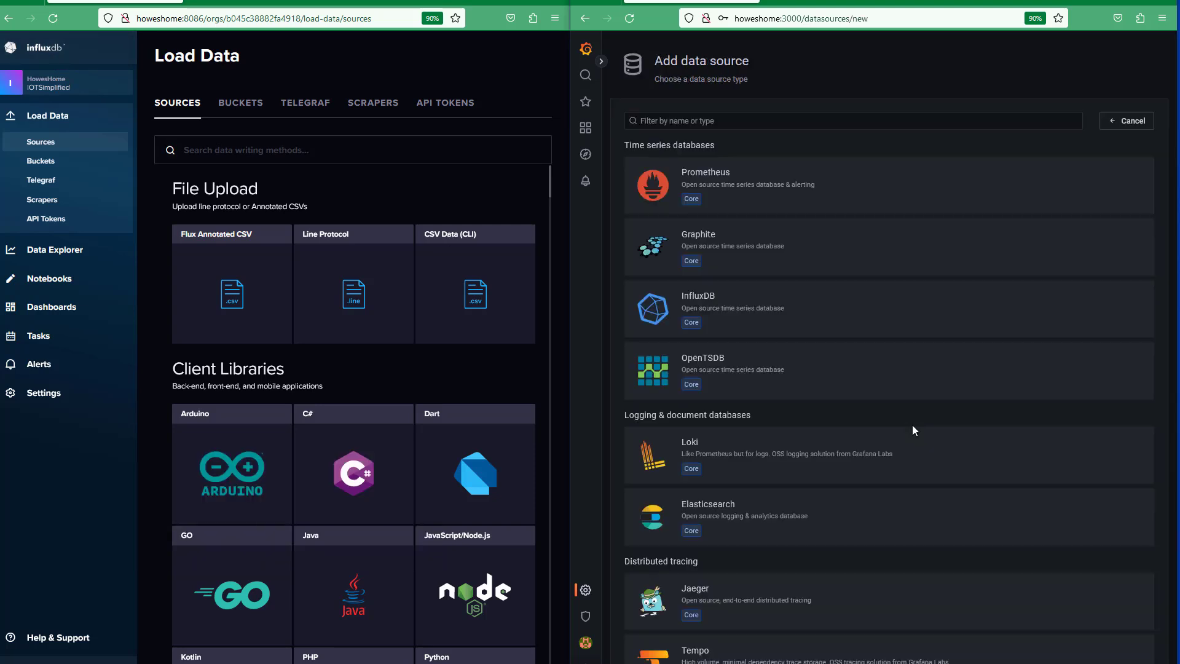
left_click(701, 300)
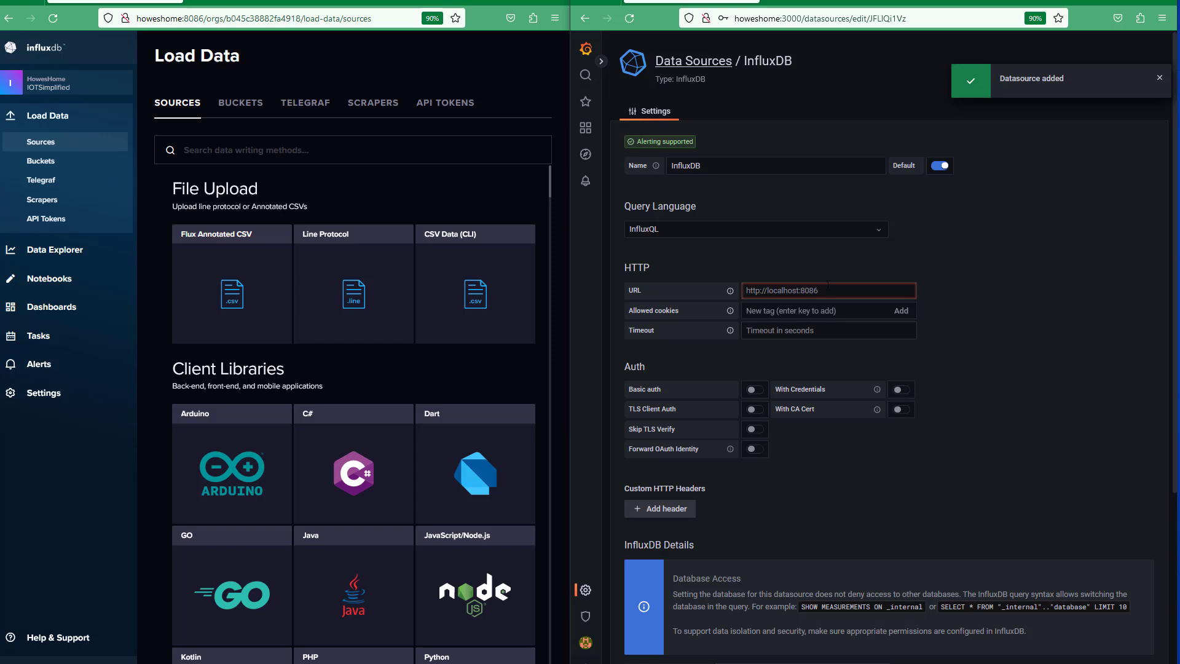
left_click(829, 290)
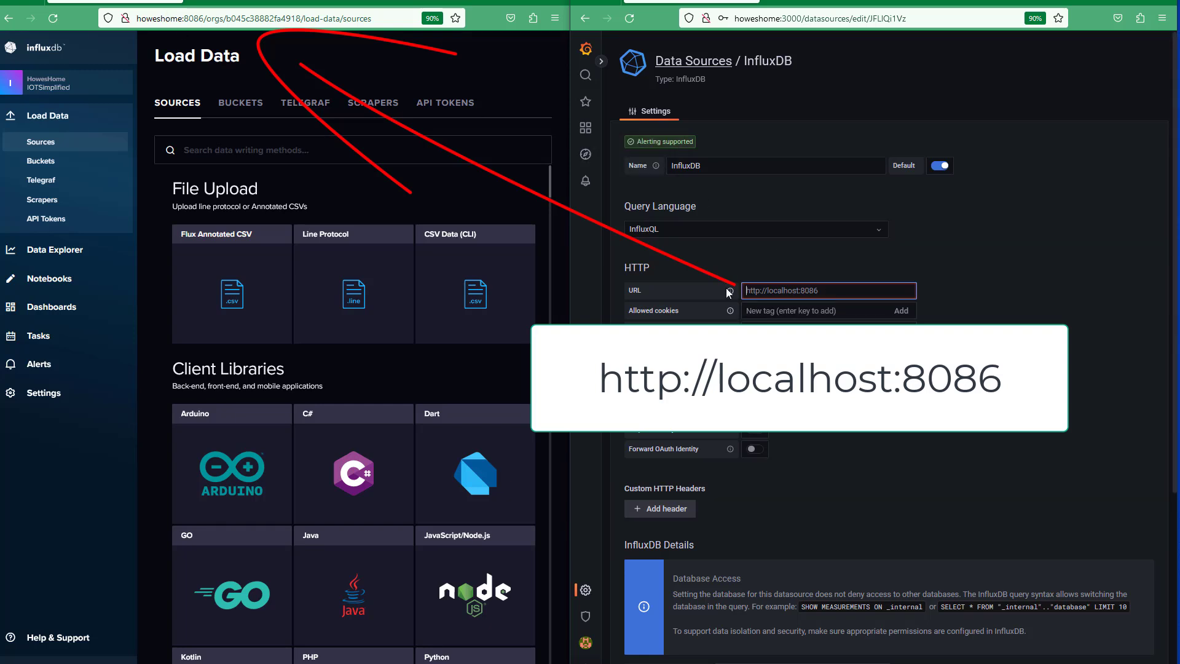
type("http://localhost:8086")
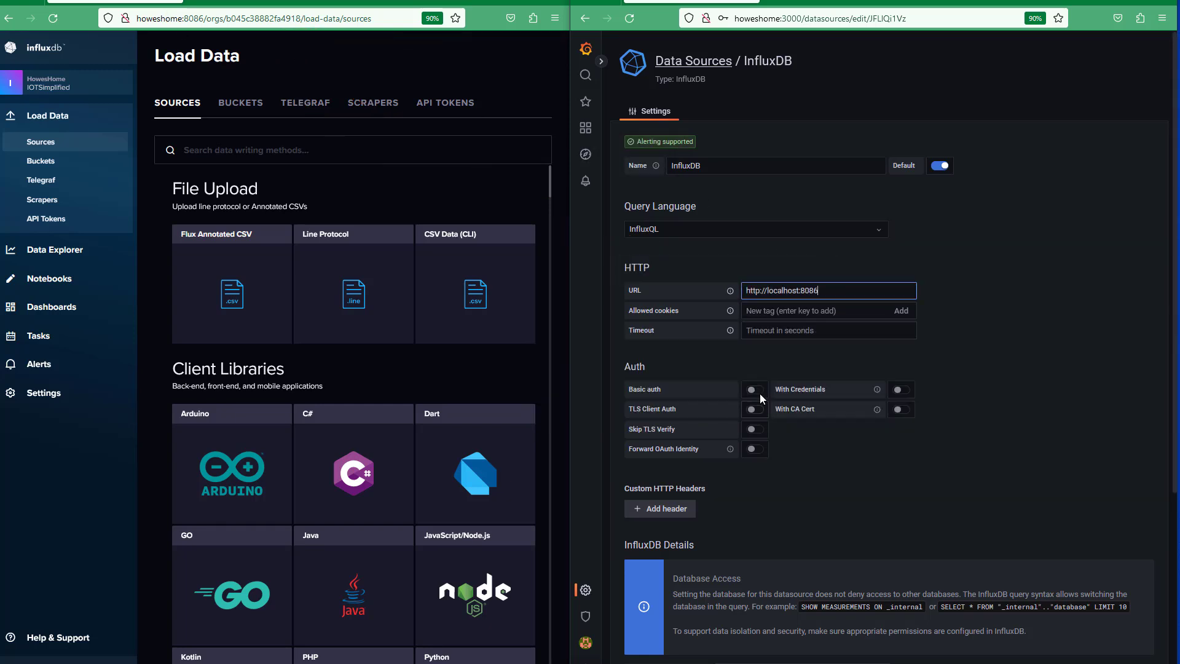
Step: Enable Basic auth and begin entering the user credentials
left_click(755, 389)
left_click(752, 506)
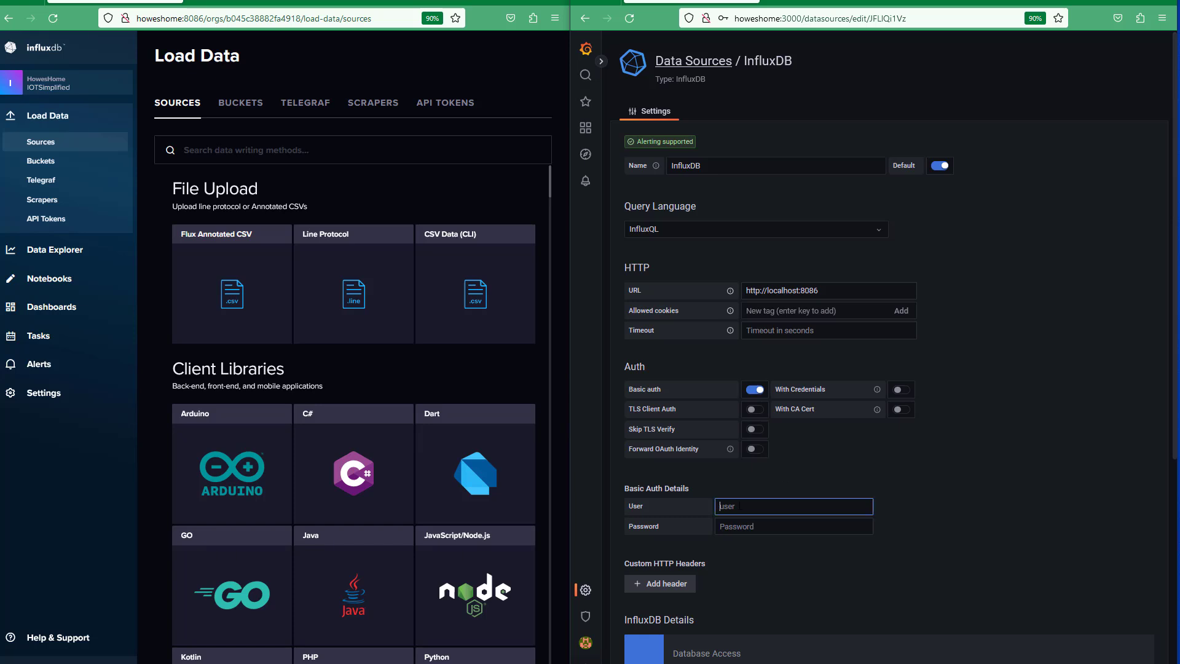
left_click(760, 474)
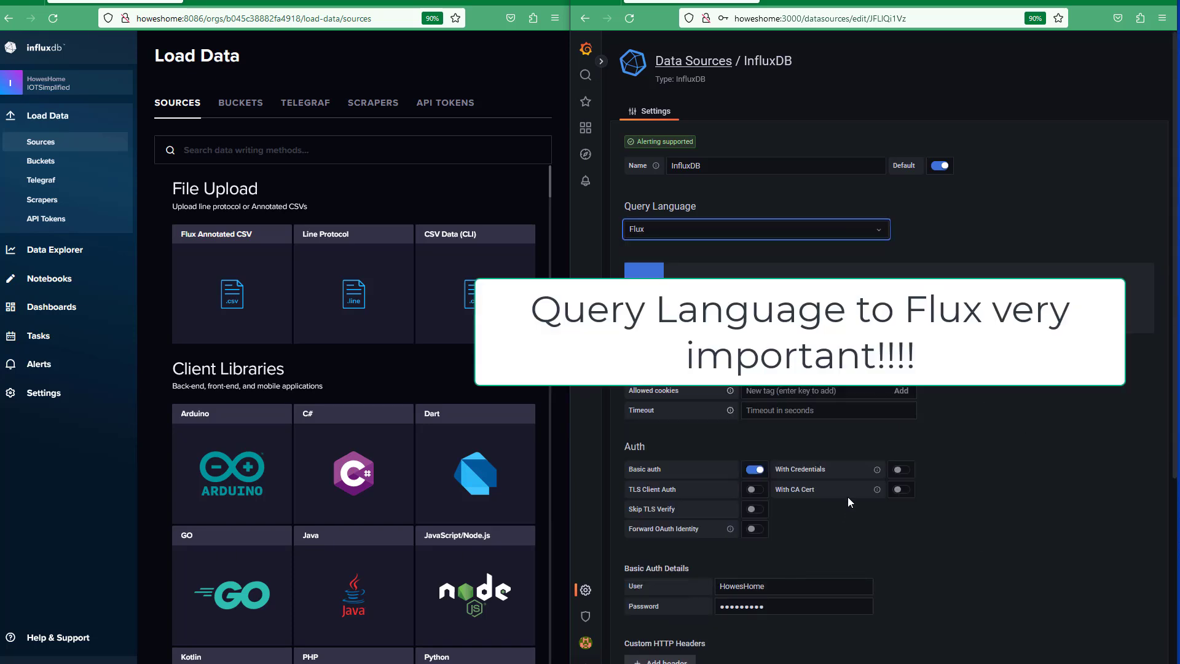
scroll(877, 516, "down", 3)
scroll(878, 516, "down", 4)
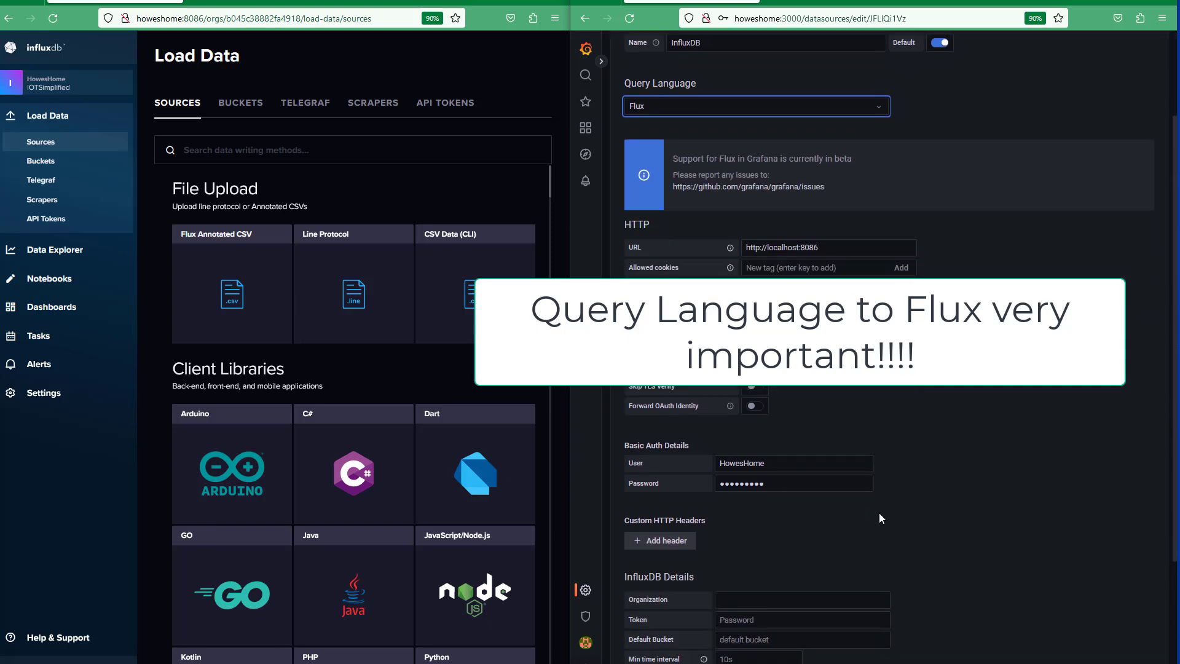
scroll(878, 517, "down", 3)
scroll(878, 517, "down", 1)
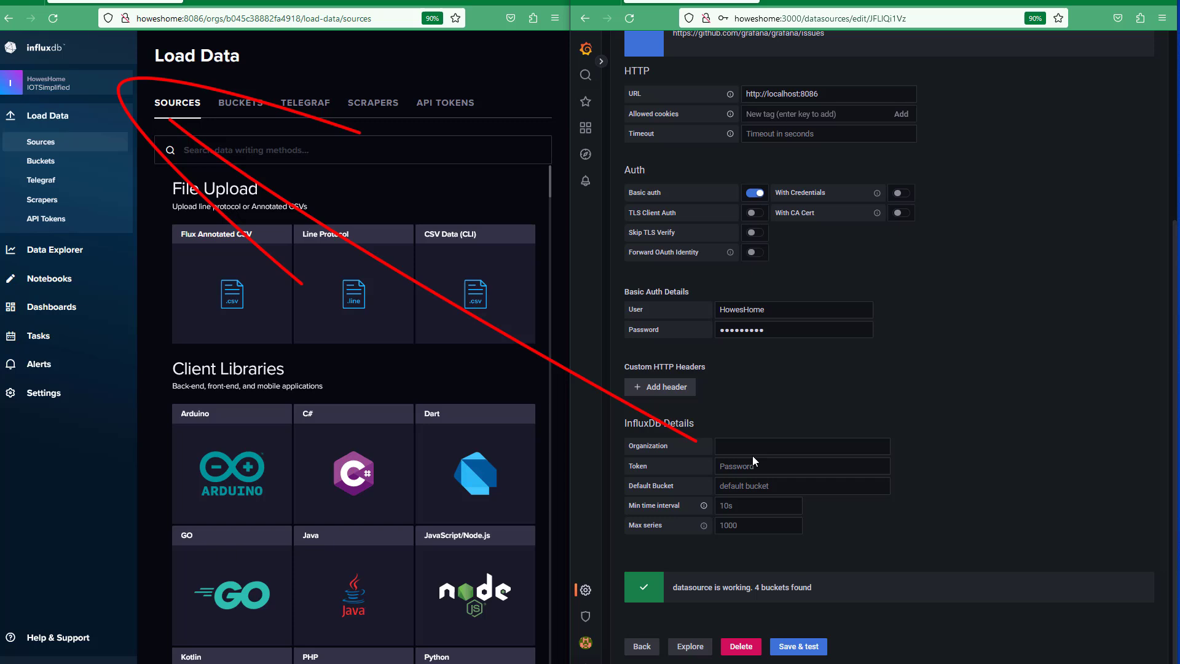
Step: Set the data source organization to IOTSimplified
left_click(803, 446)
type("IOTSimplified")
left_click(802, 466)
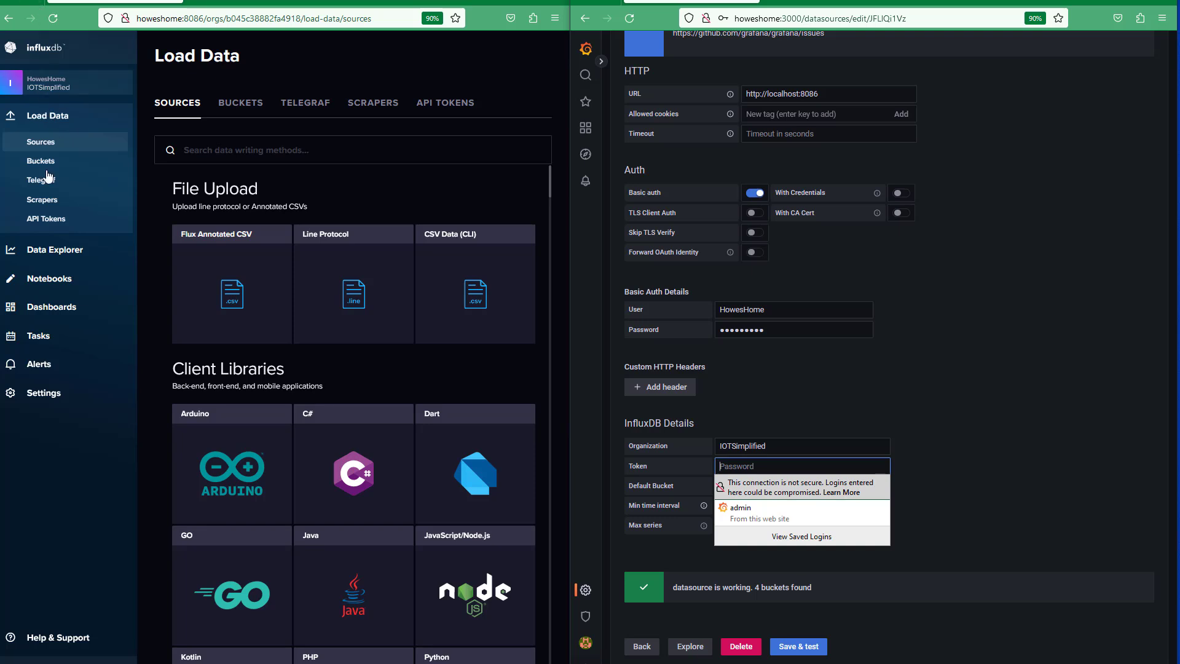
Step: Generate an all-access InfluxDB API token described as Grafana
left_click(47, 219)
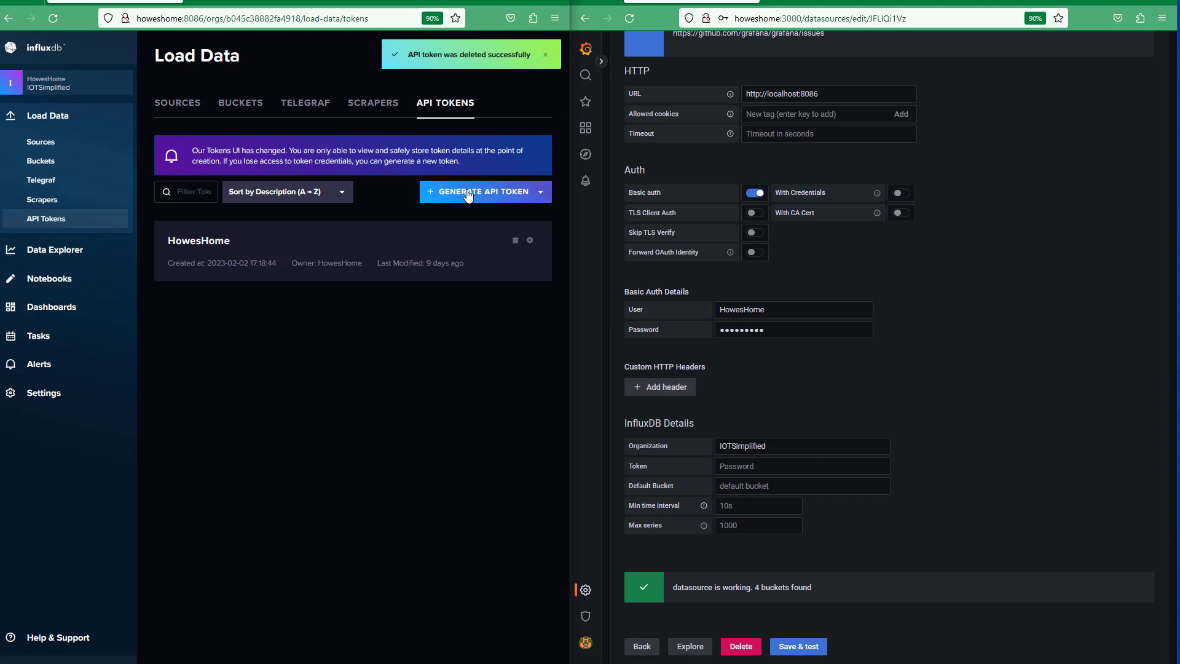
left_click(498, 190)
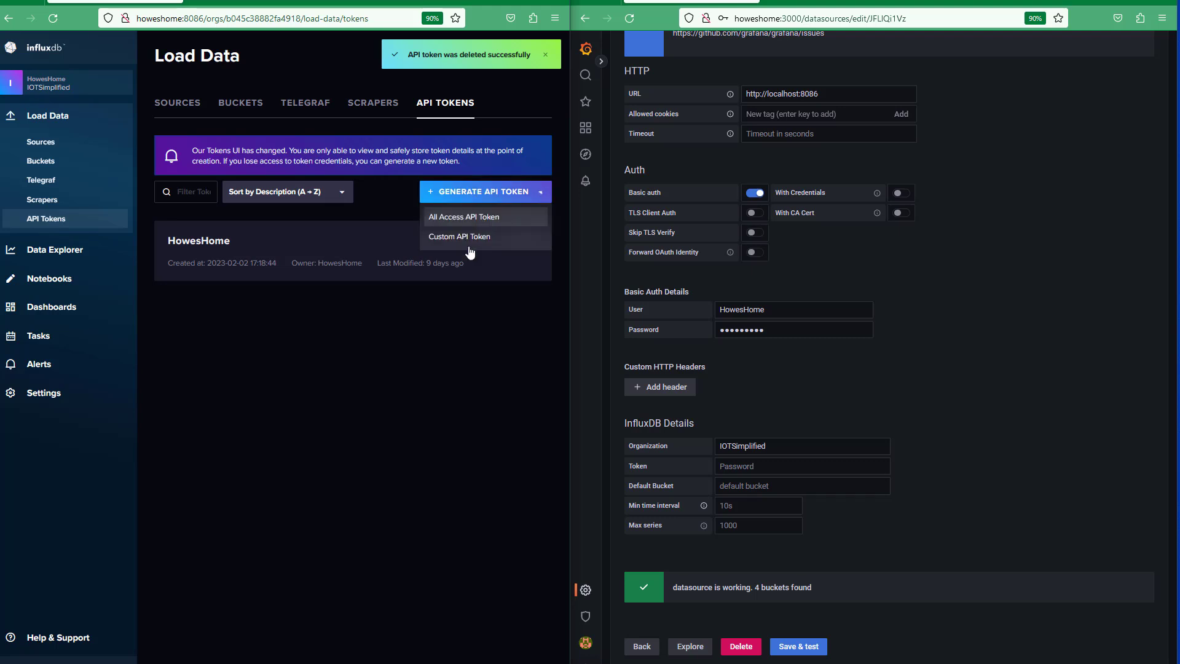
left_click(466, 220)
left_click(249, 387)
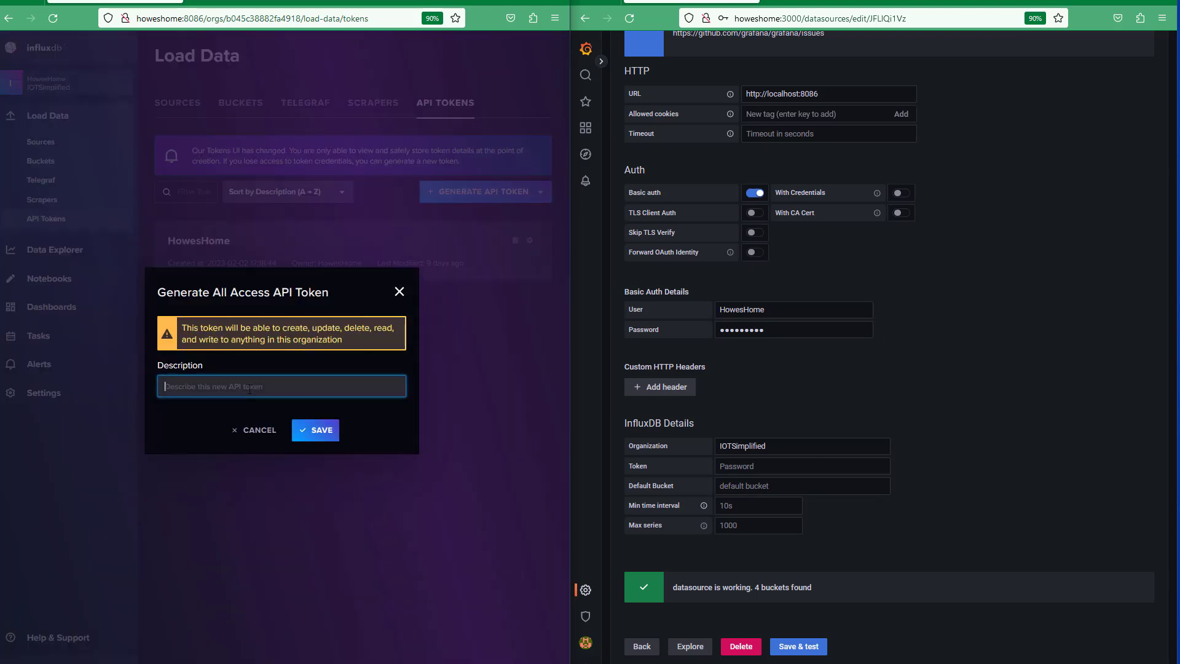
type("Grafana")
left_click(314, 430)
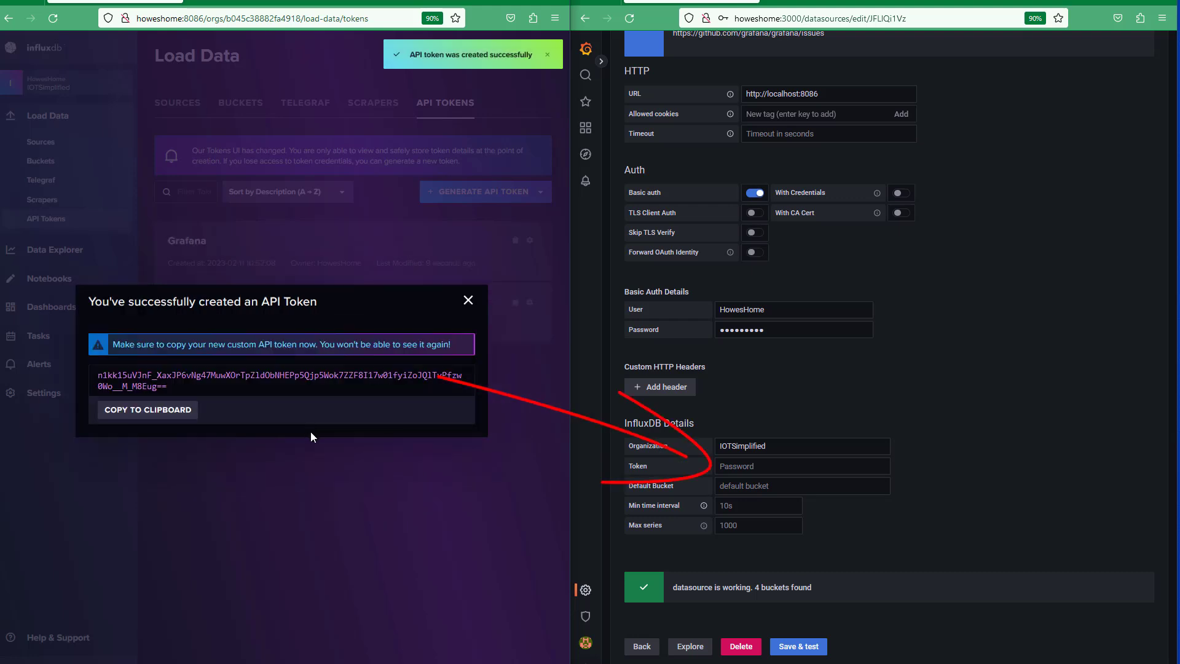
Step: Copy the generated token and paste it into Grafana's Token setting
triple_click(172, 383)
right_click(120, 375)
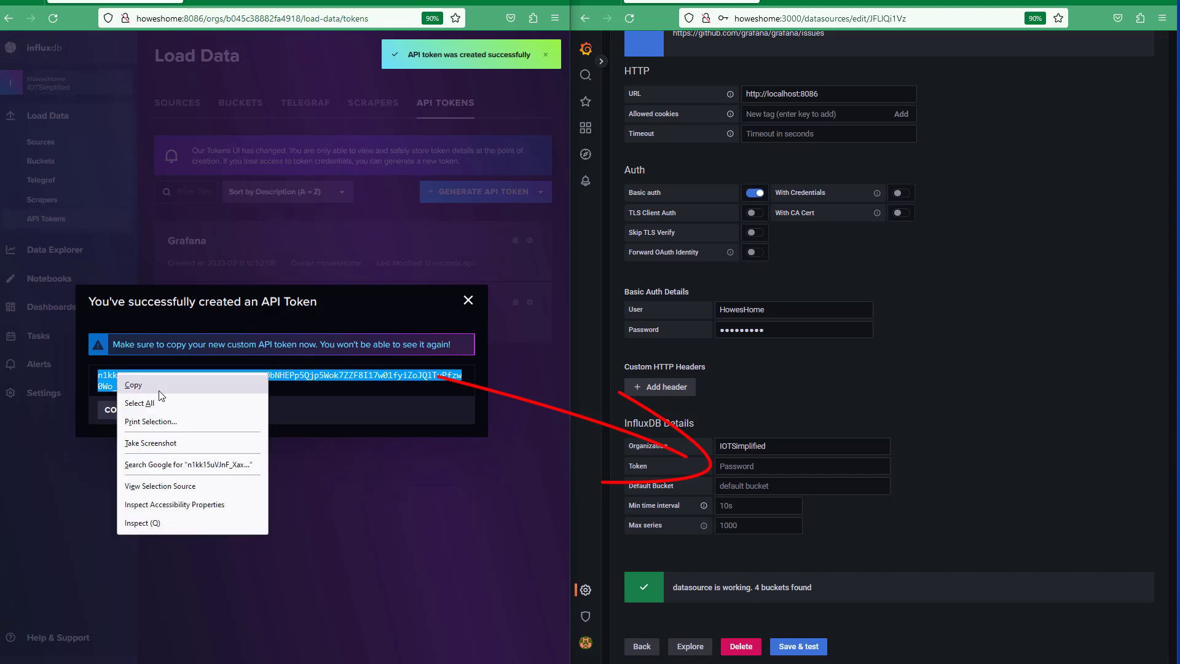
left_click(142, 384)
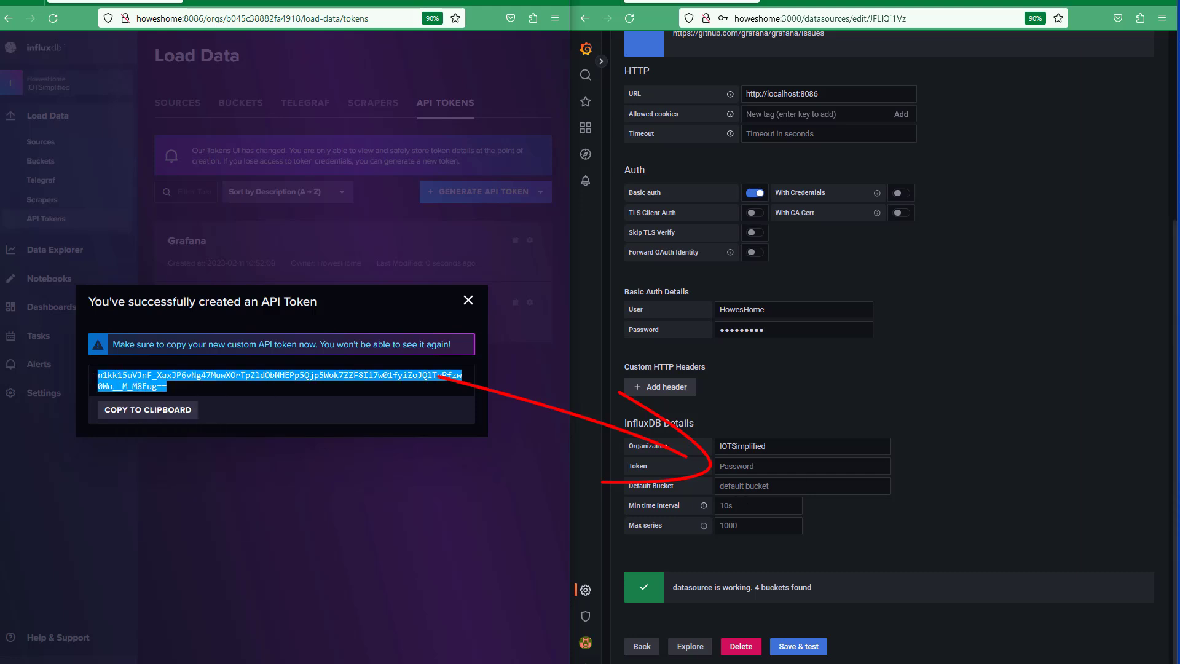
right_click(802, 466)
left_click(751, 506)
left_click(802, 487)
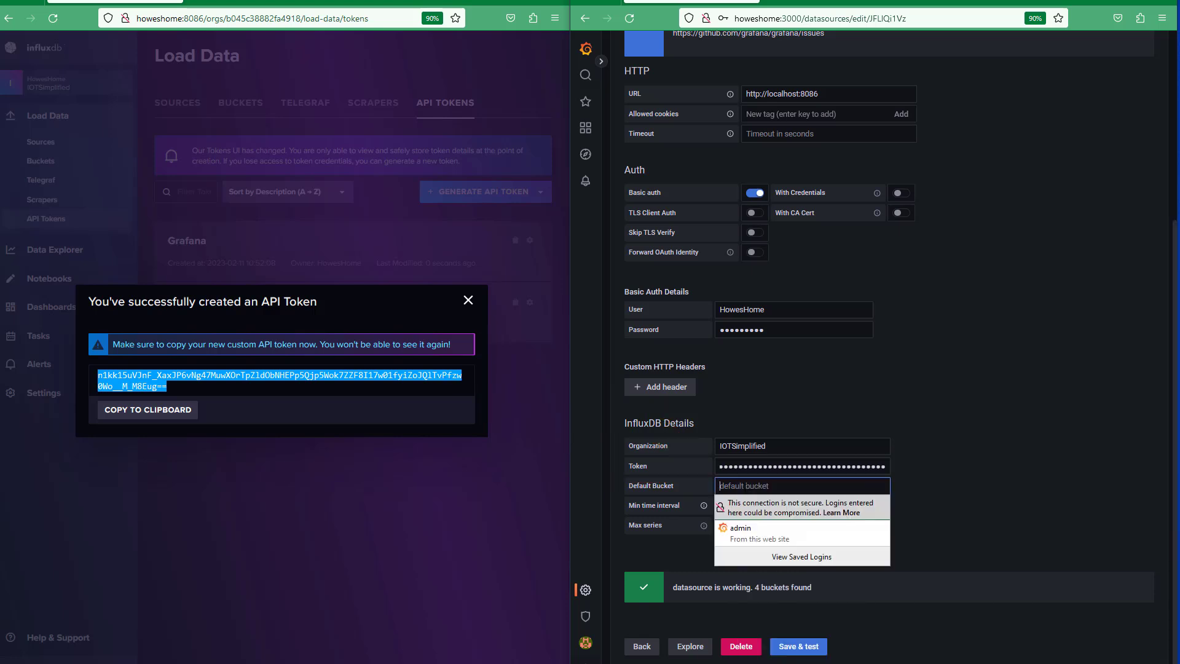
Step: Set Inventory as the default bucket, then Save & test the data source
left_click(467, 299)
left_click(54, 249)
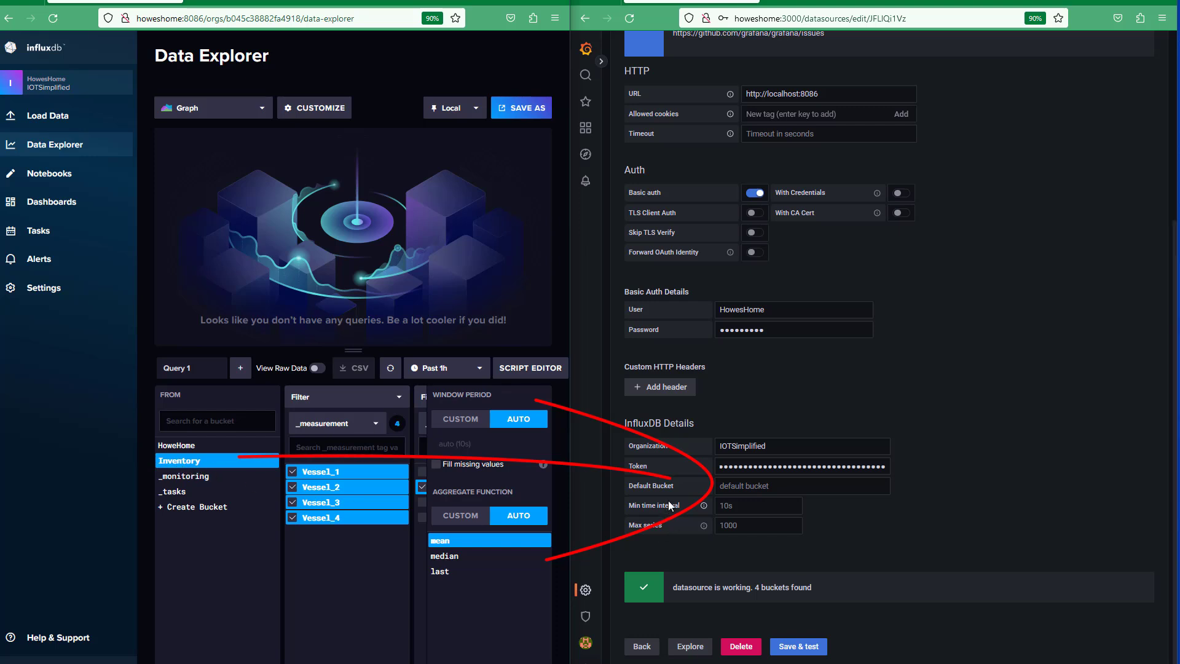
left_click(802, 485)
type("In")
left_click(757, 530)
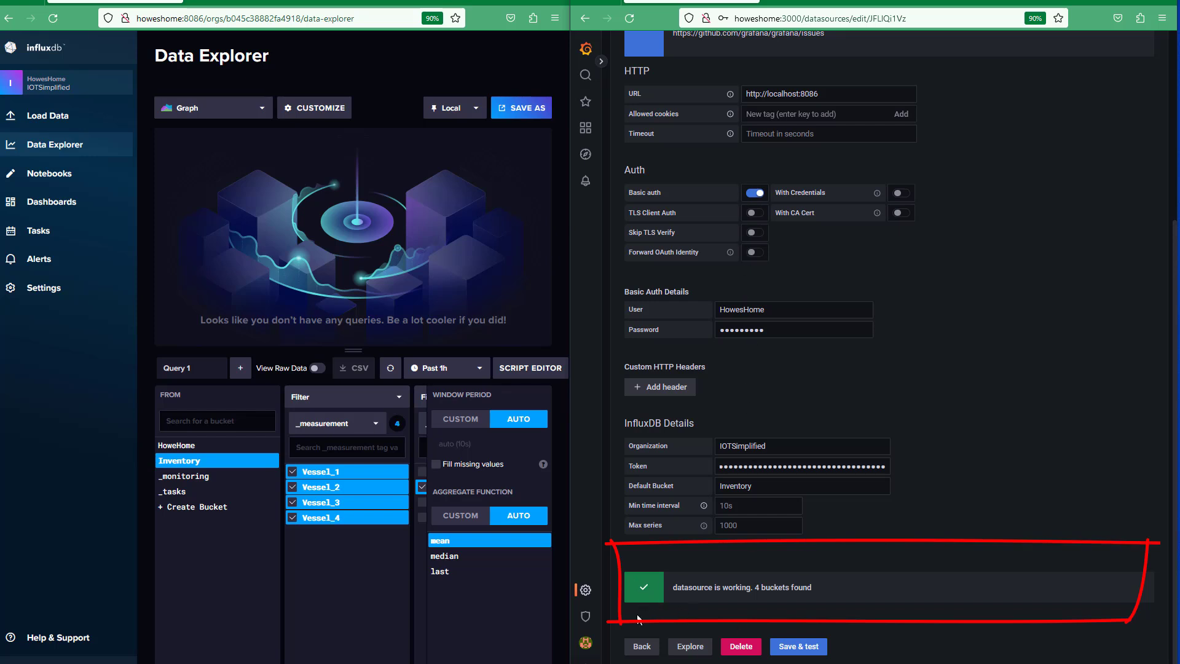
left_click(799, 646)
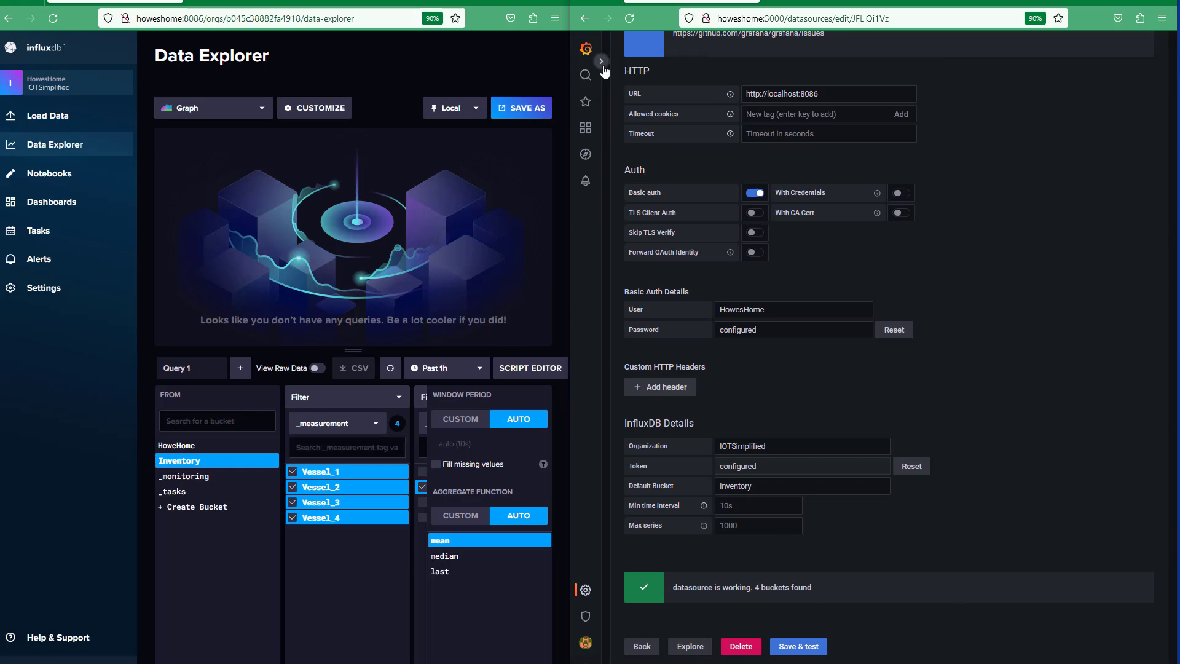
Step: Create a new dashboard with a new panel and maximise the InfluxDB window
left_click(600, 63)
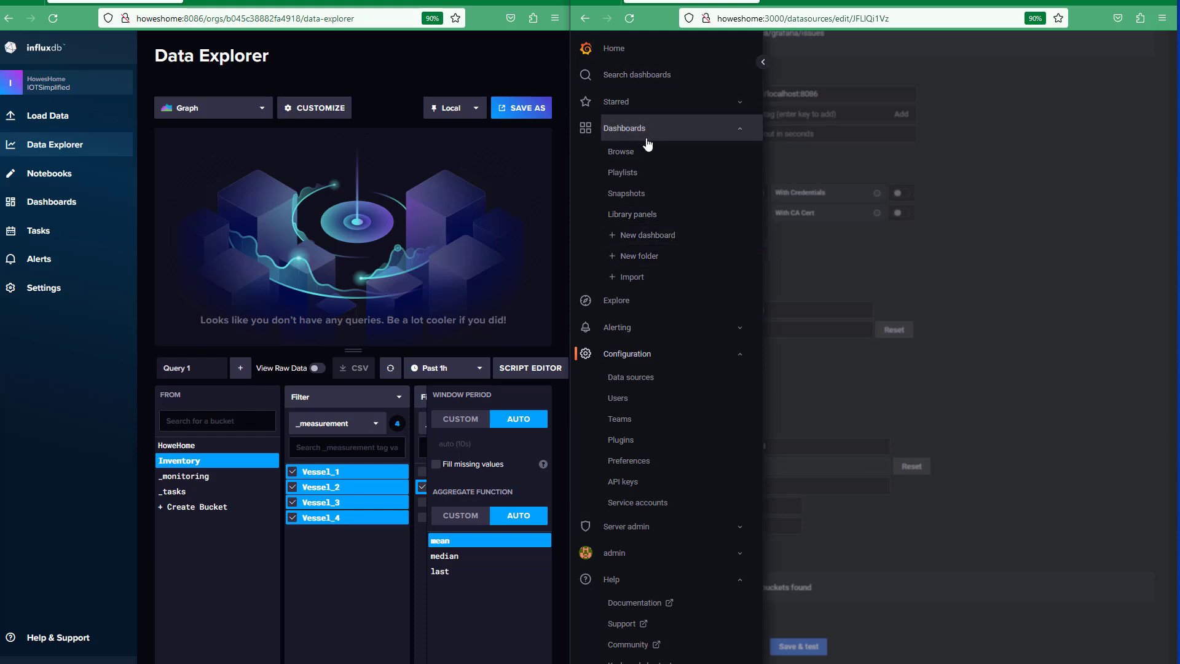
left_click(647, 234)
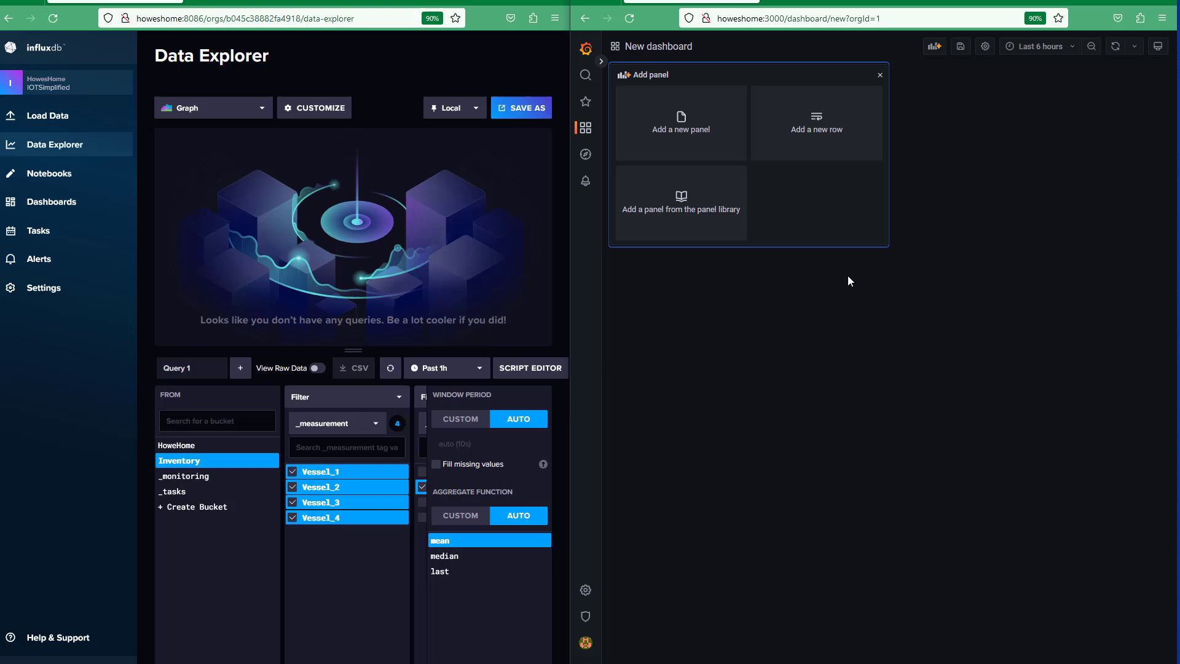
left_click(696, 125)
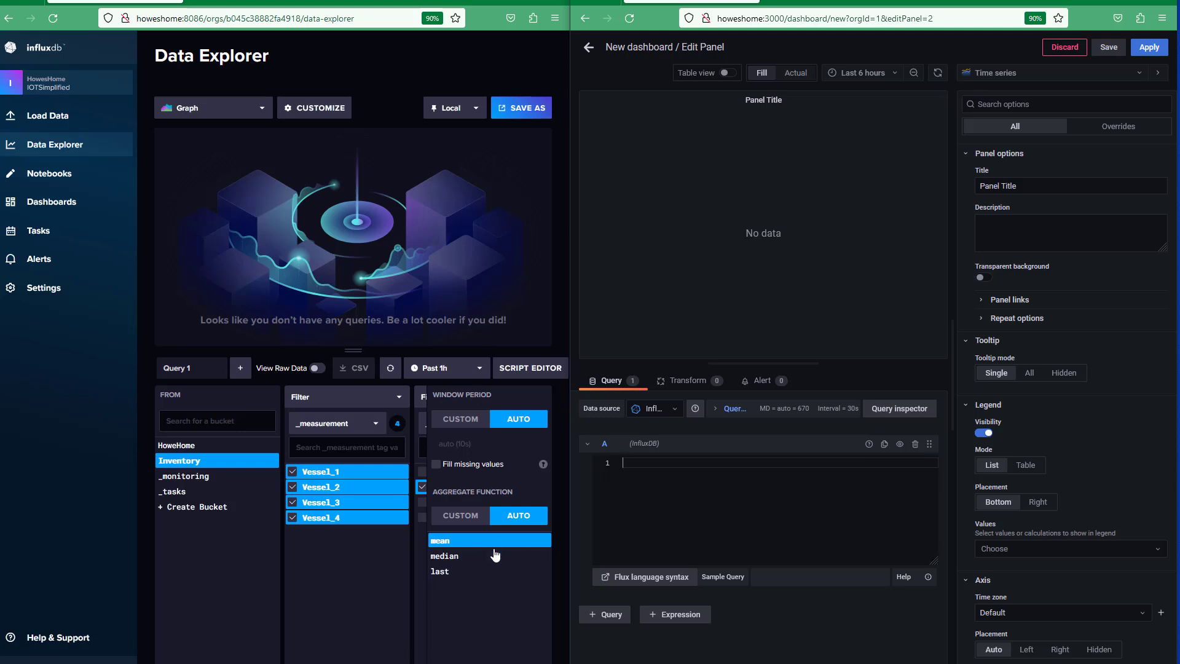
double_click(517, 26)
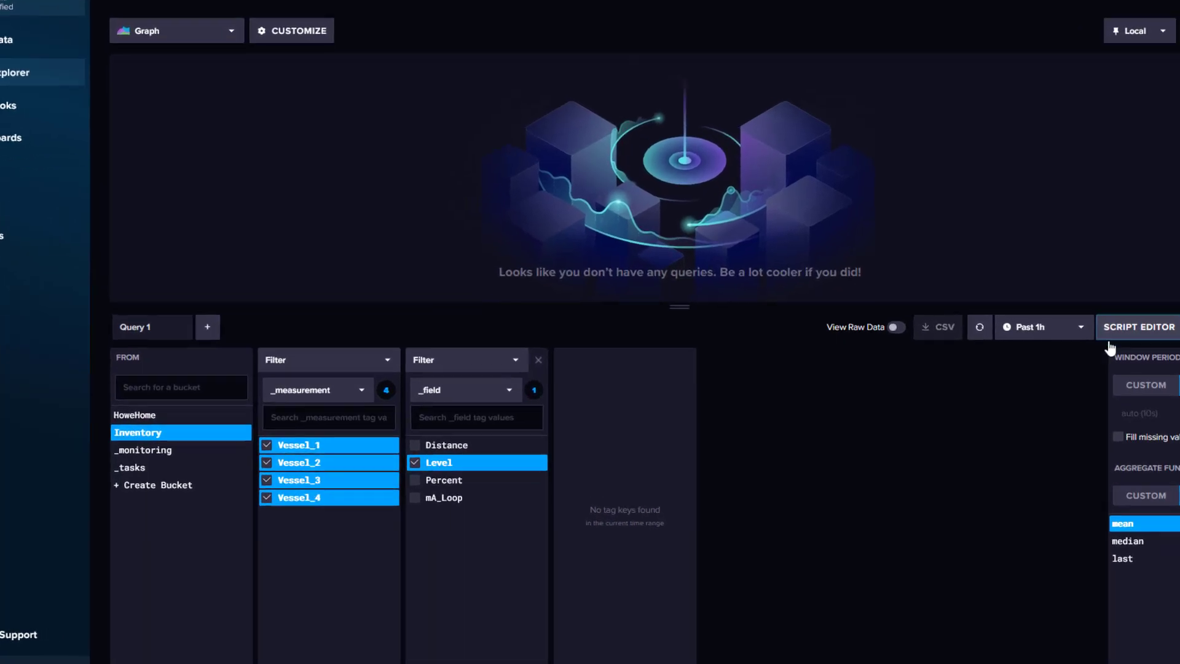
Step: Switch to the Script Editor and select the whole generated Flux query
left_click(1135, 327)
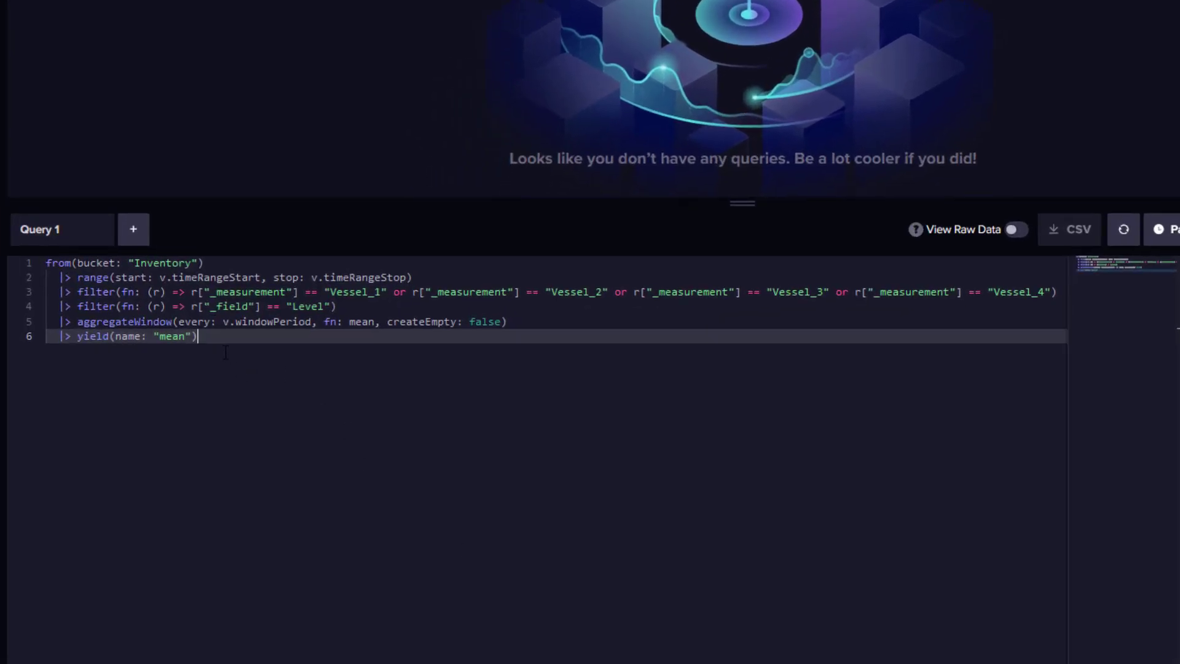
left_click_drag(199, 336, 28, 263)
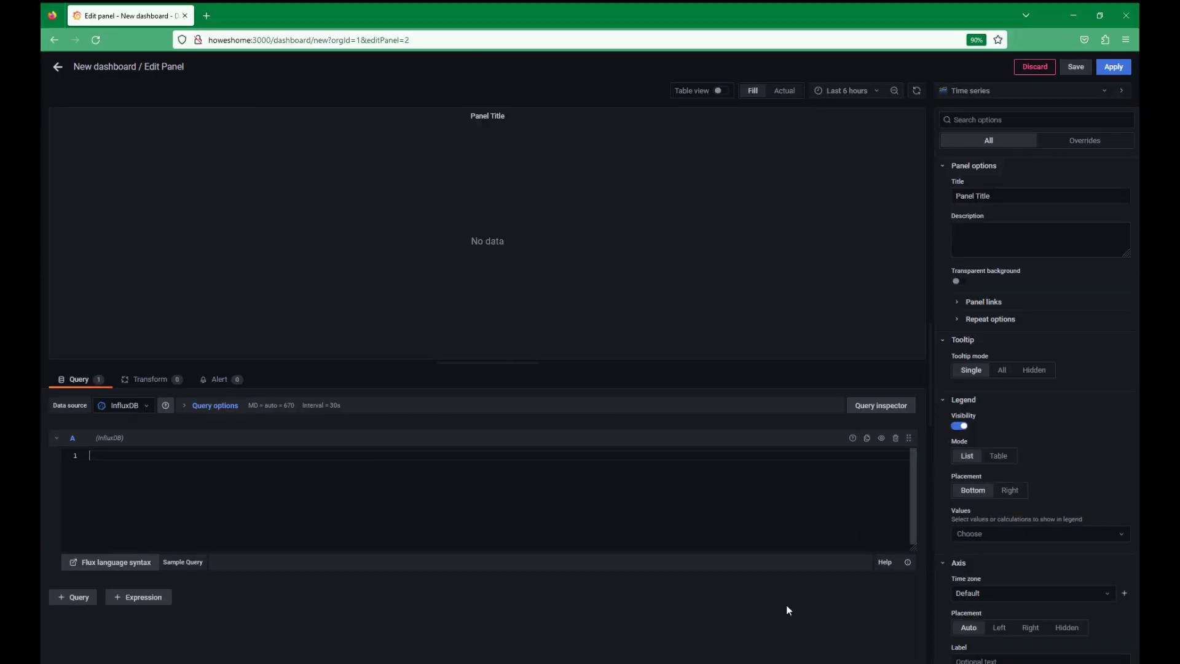
Step: Rename query A to Levels and paste in the copied Flux script
left_click(73, 438)
type("Levels")
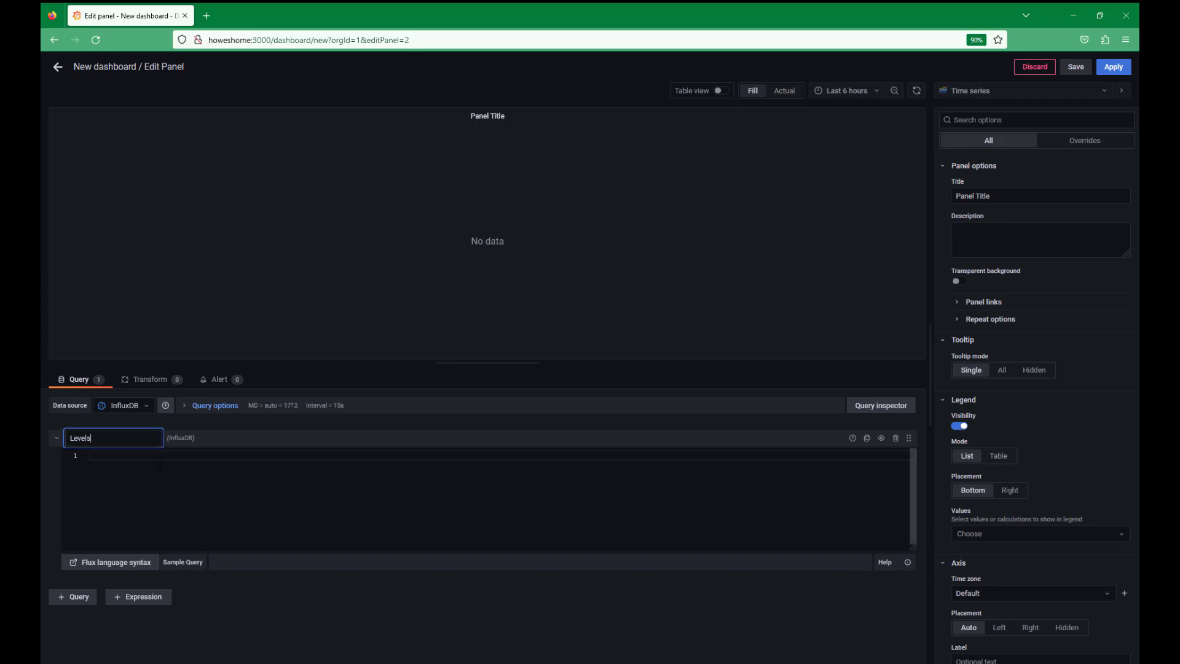
left_click(162, 462)
key("ctrl+v")
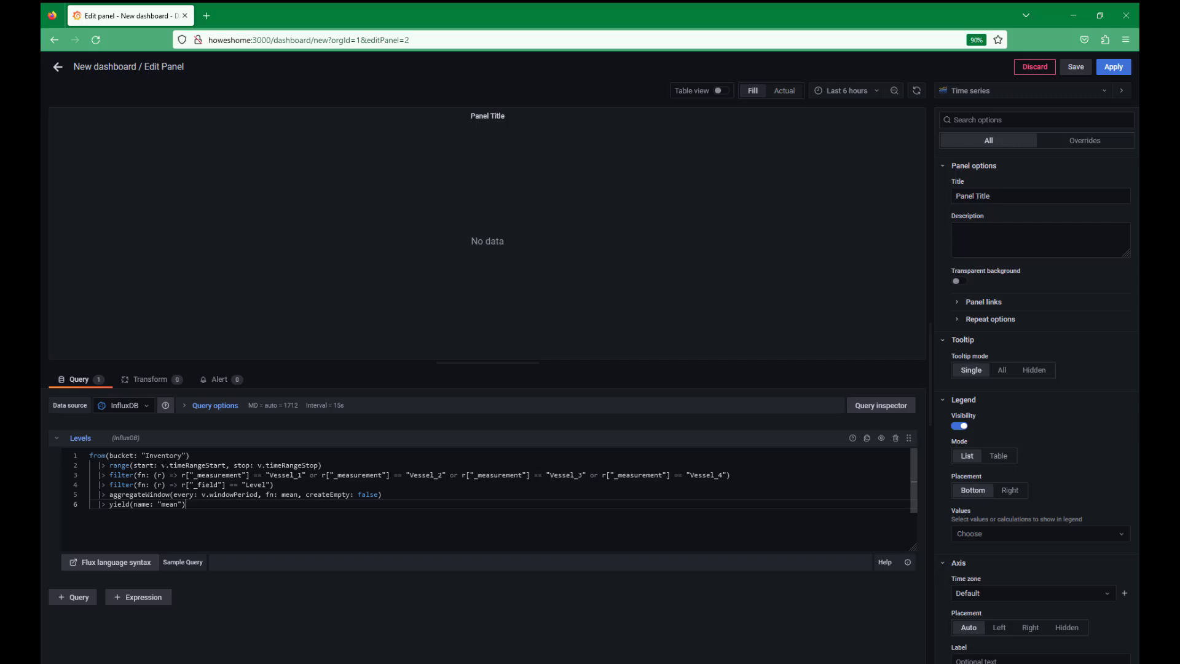
Step: Set the time range to Last 15 minutes
left_click(846, 90)
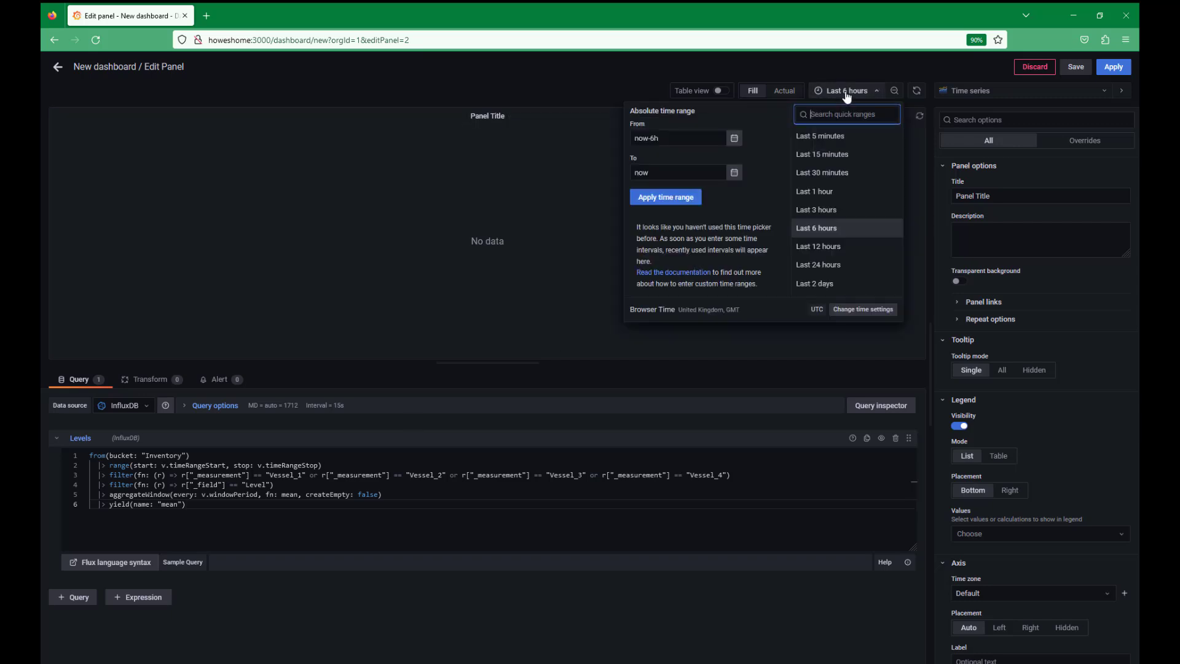
left_click(816, 155)
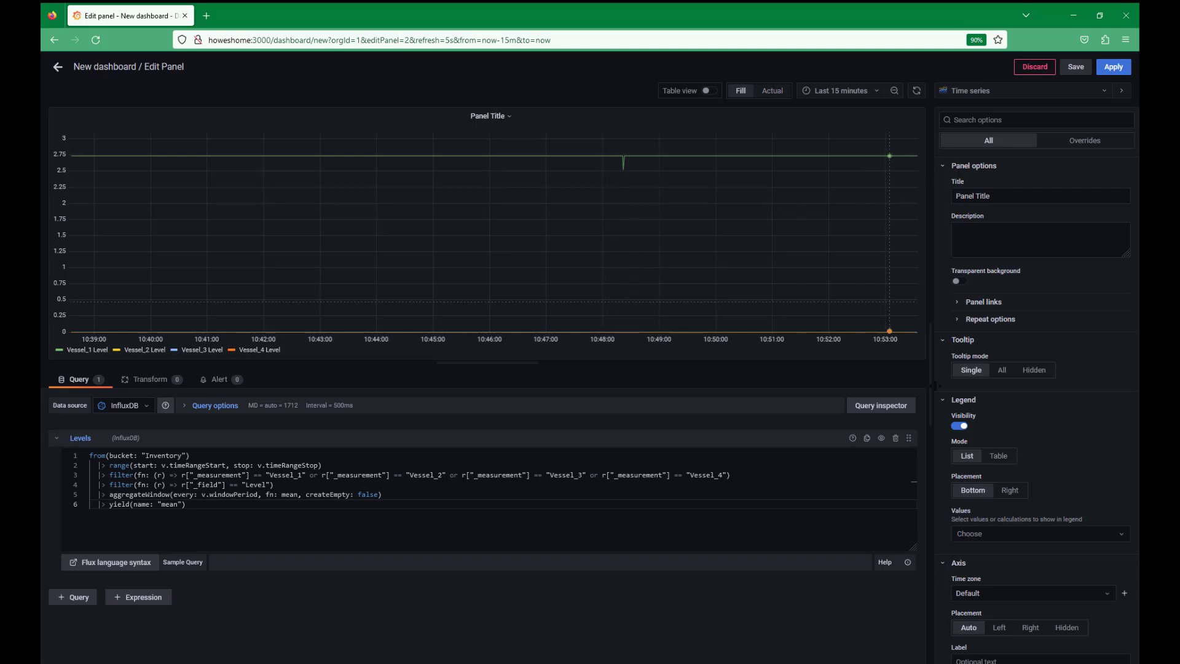
Step: Apply the panel and resize it to nearly full dashboard width
left_click(1111, 66)
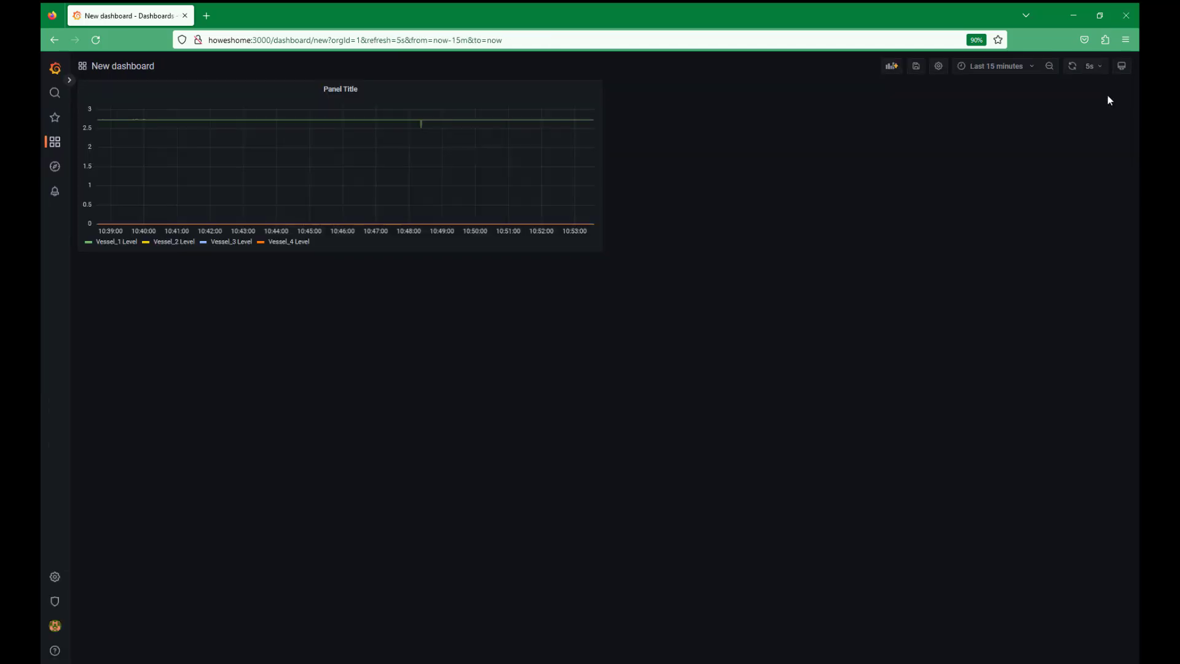
left_click_drag(599, 247, 1083, 391)
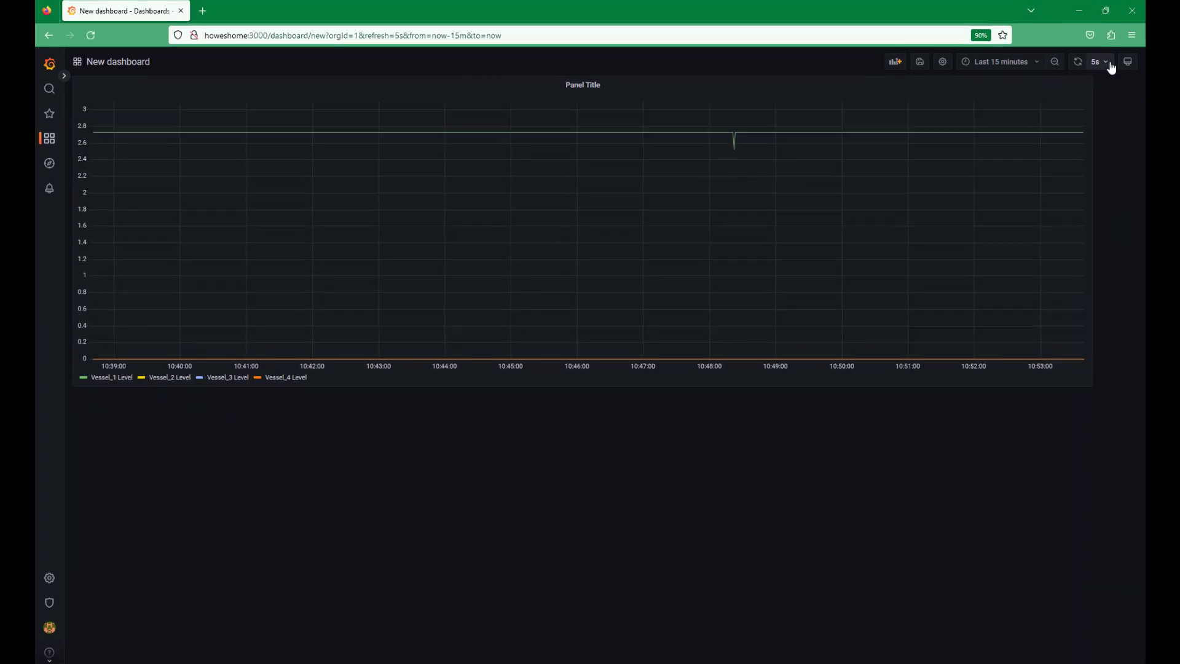
Step: Keep auto-refresh at 5s and zoom the chart into 10:53:23–10:53:54
left_click(1094, 65)
left_click(1161, 53)
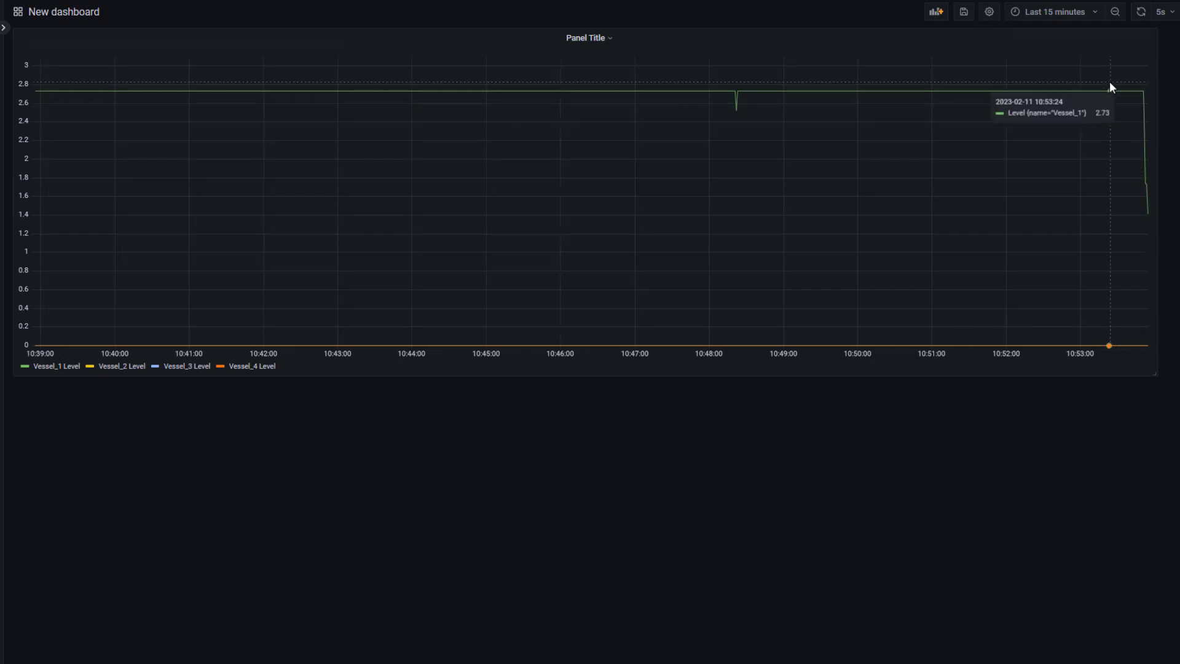
left_click_drag(1108, 82, 1150, 98)
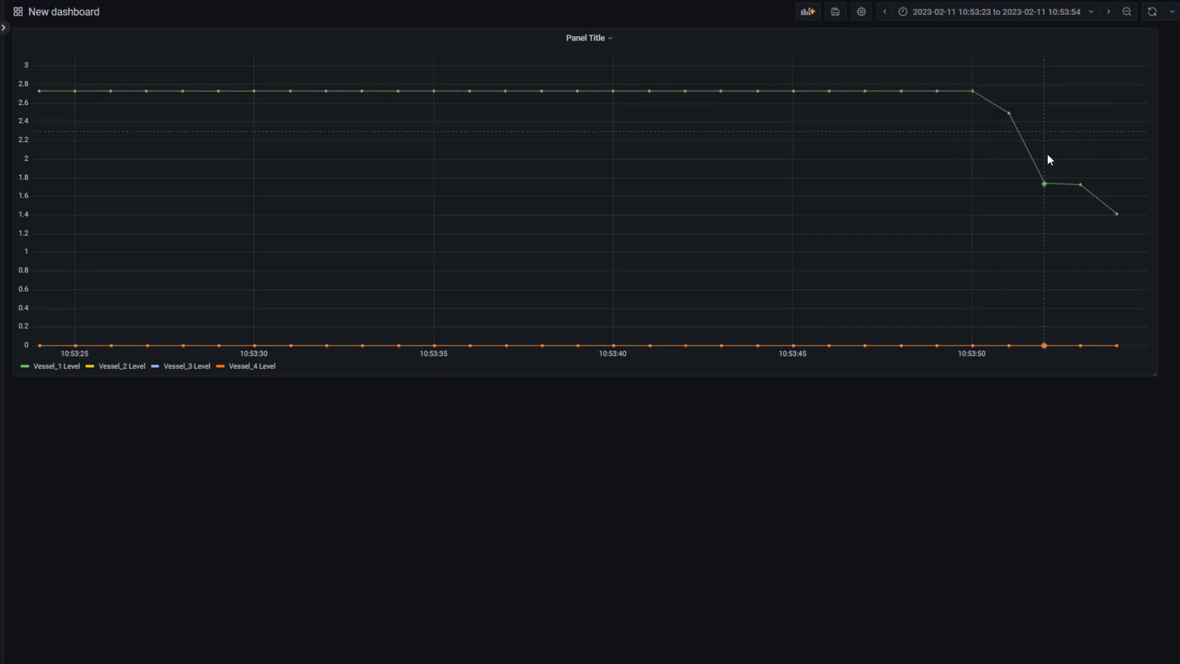